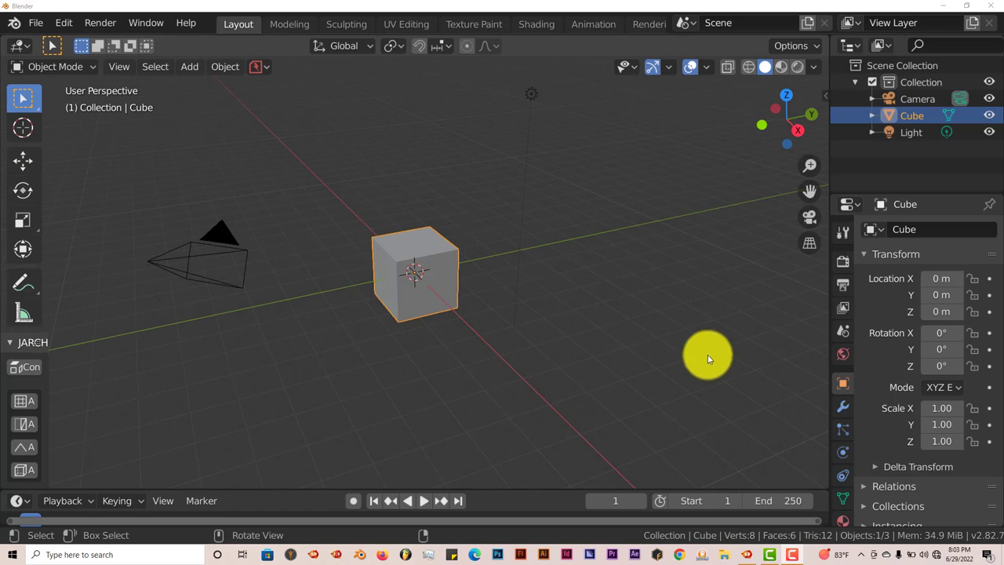
Scale the cube up slightly and add a Bevel modifier in the modifier tab
scroll(706, 359, up, 3)
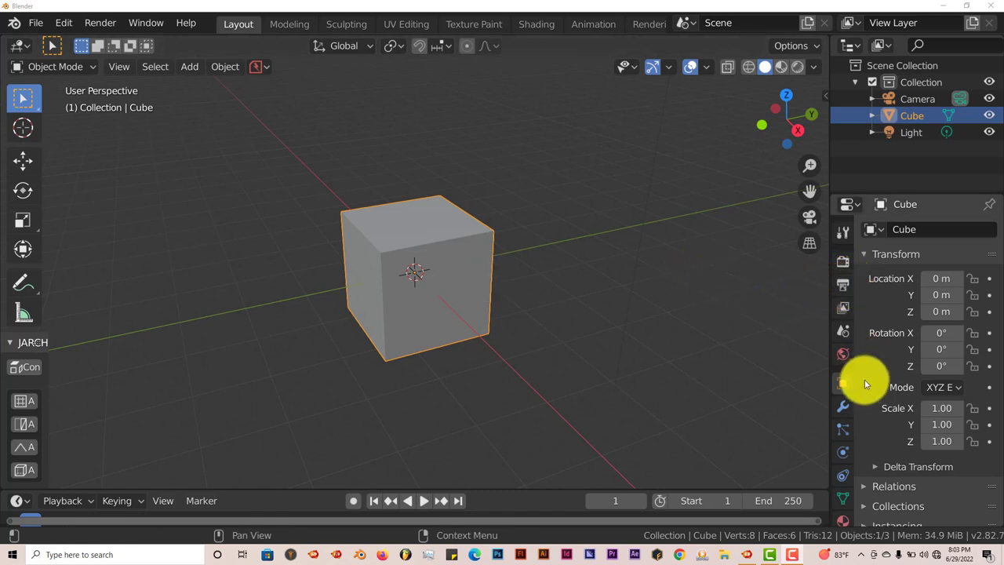
click(842, 405)
key(s)
click(560, 306)
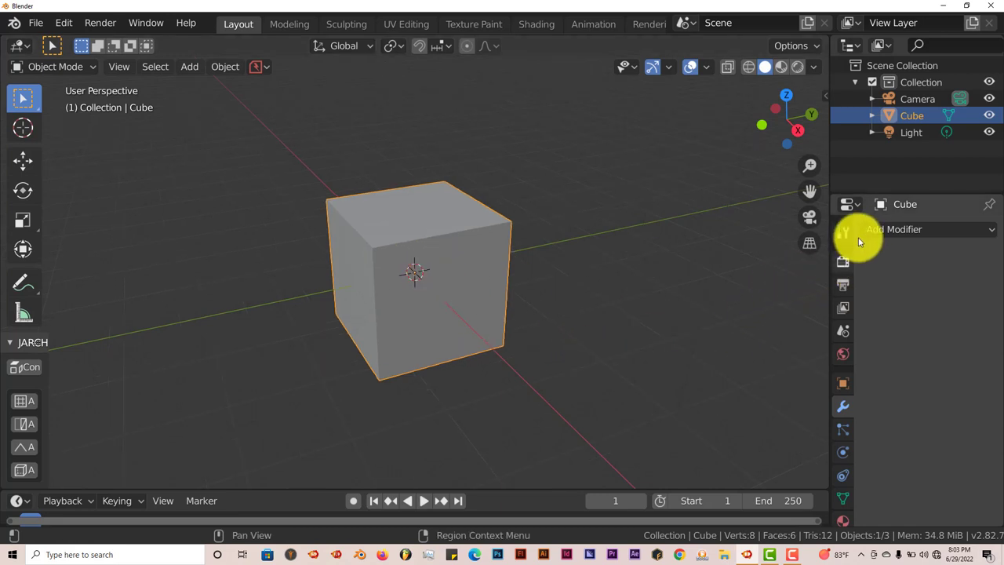
click(879, 230)
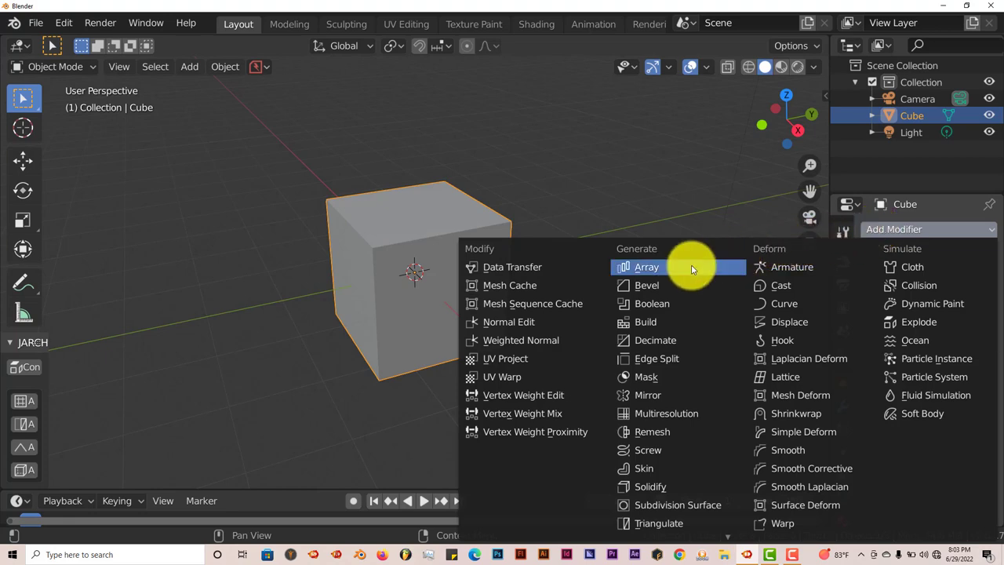
click(679, 284)
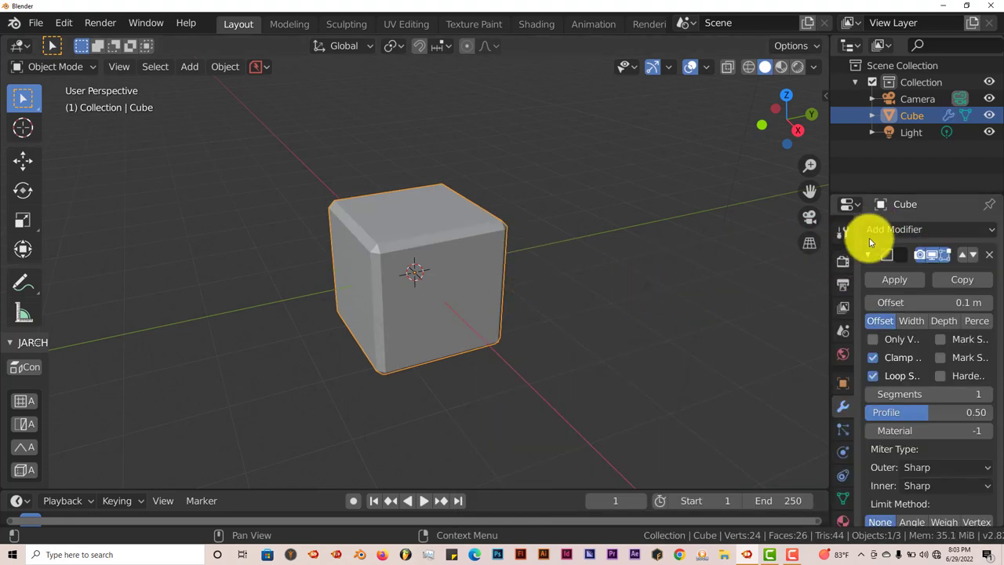
Add Subdivision Surface and Edge Split modifiers below the Bevel in the cube's stack
click(892, 231)
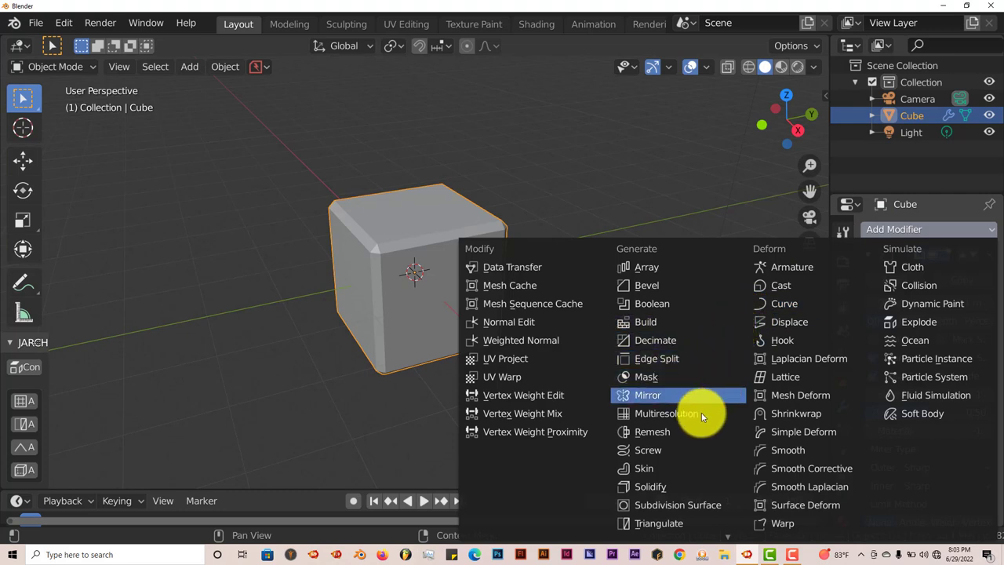
click(681, 508)
scroll(598, 432, up, 3)
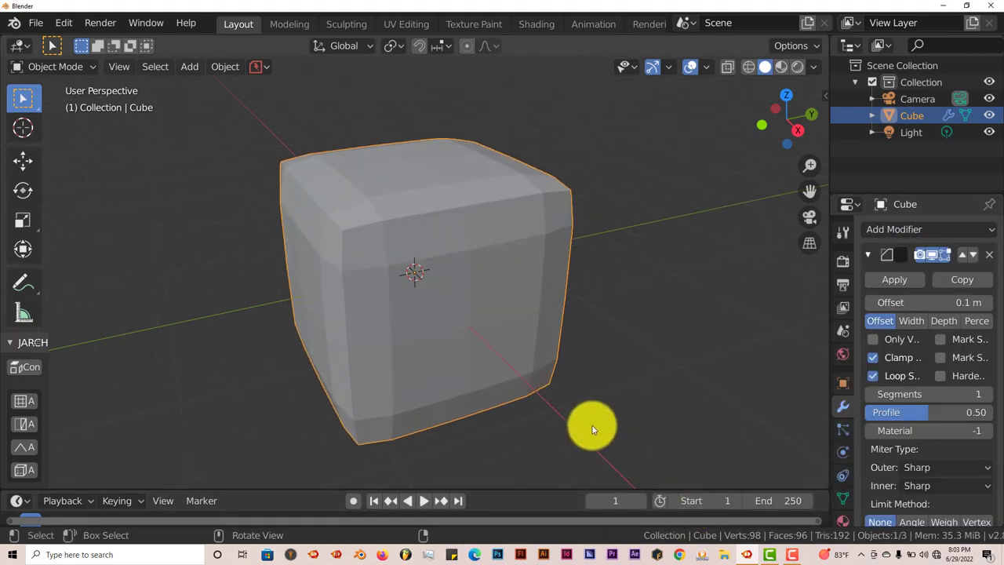
click(932, 230)
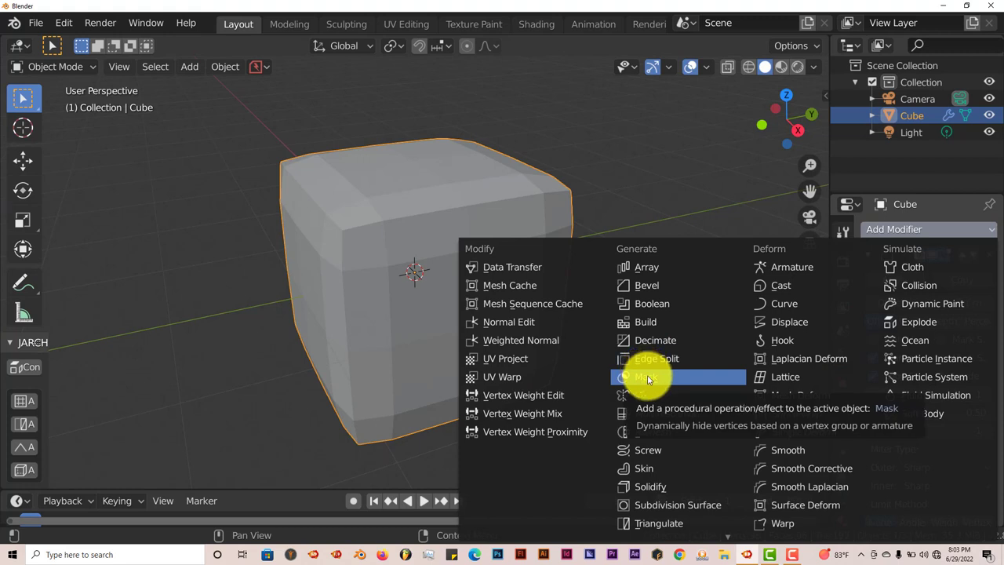
click(658, 359)
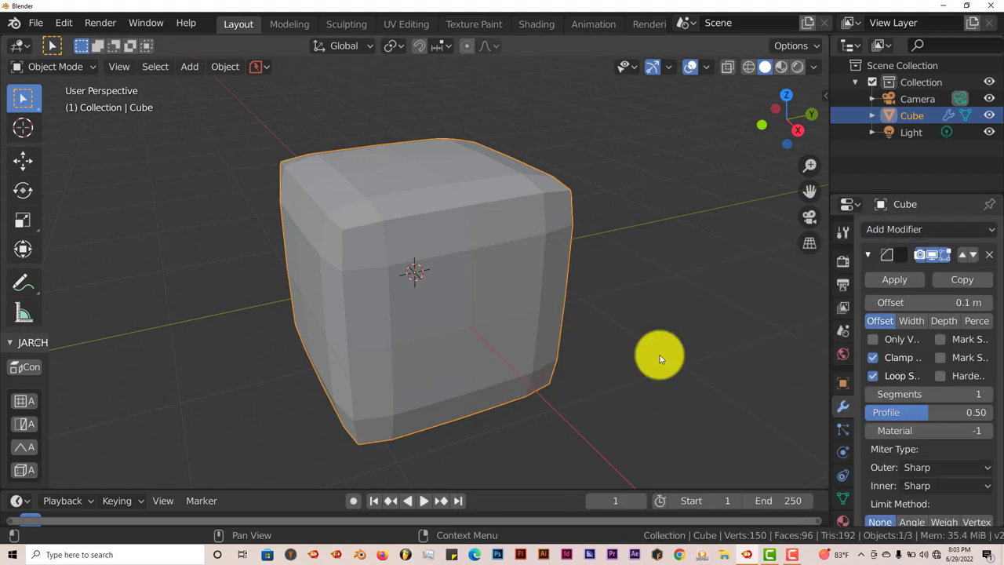
scroll(941, 325, down, 5)
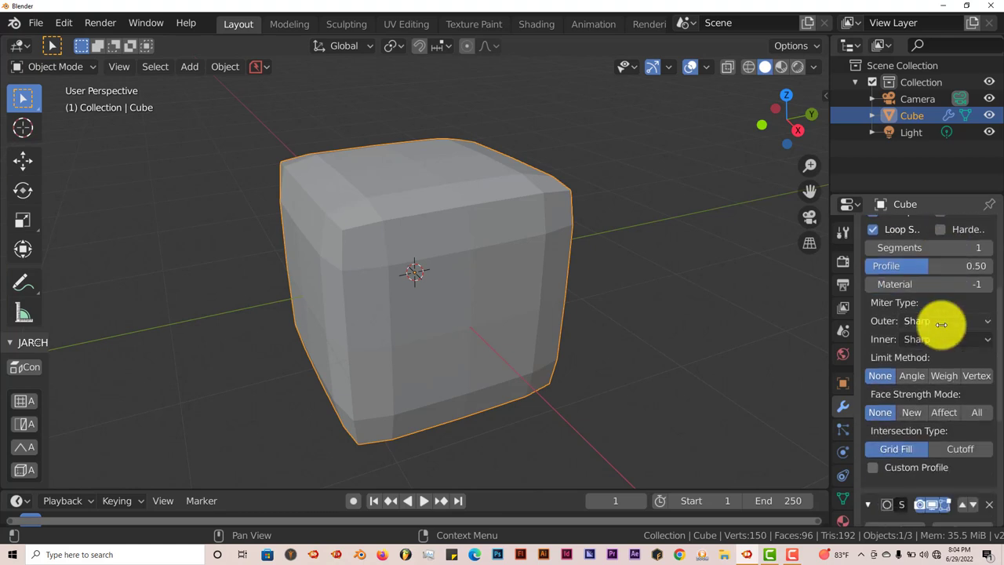
scroll(950, 321, down, 7)
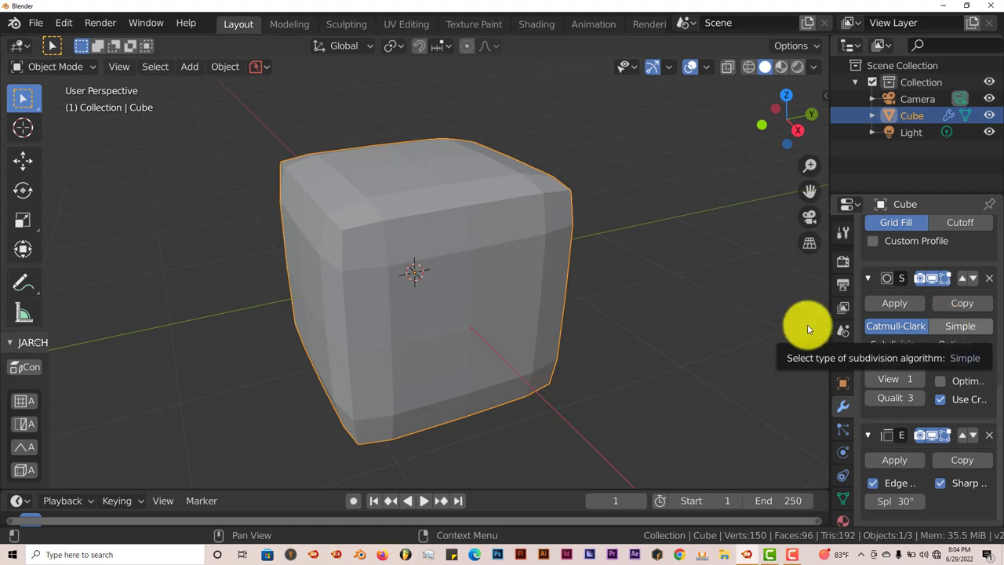
scroll(580, 303, up, 1)
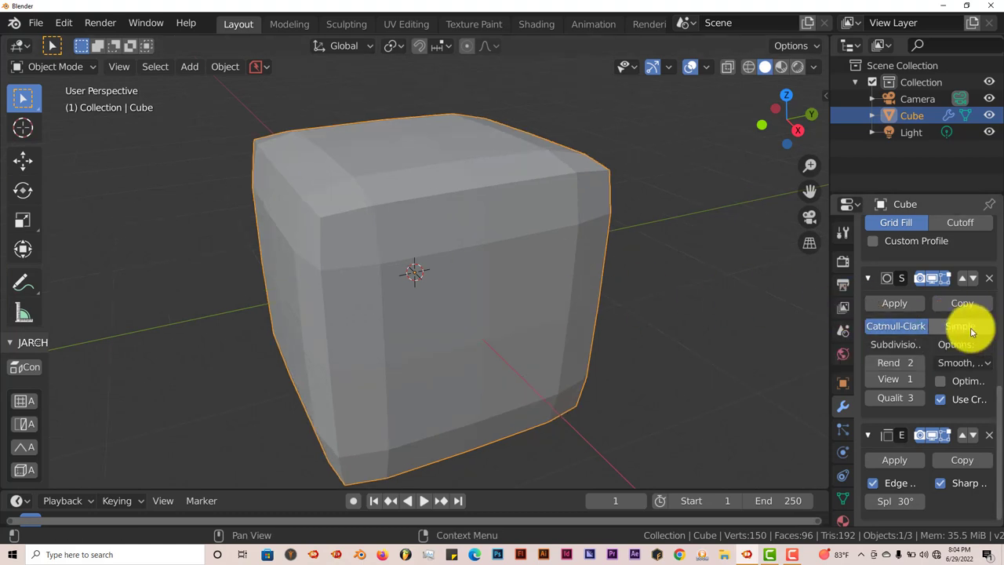
scroll(951, 324, up, 3)
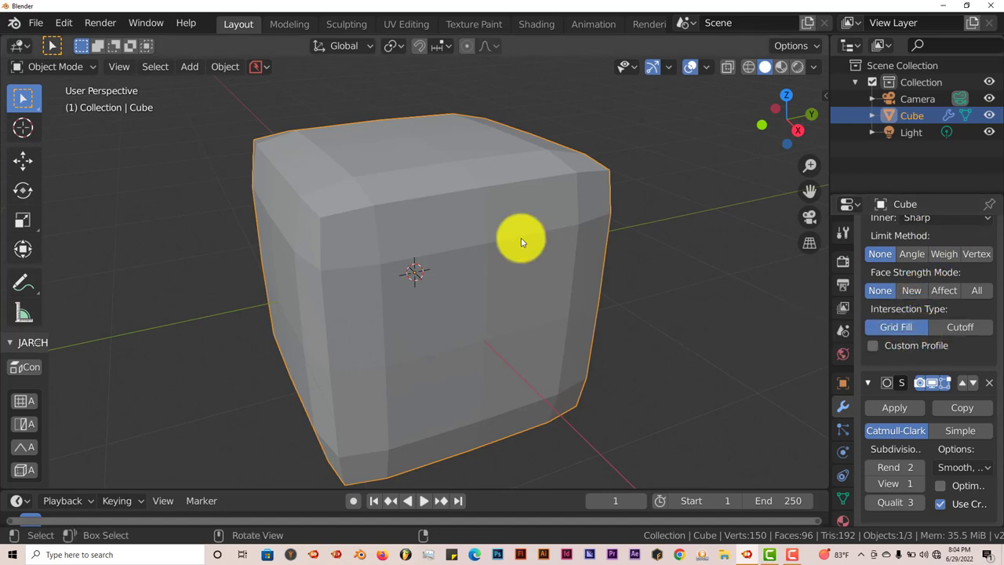
Search the add-ons for 'modifier' in Preferences and enable Interface: Modifier Tools
click(63, 23)
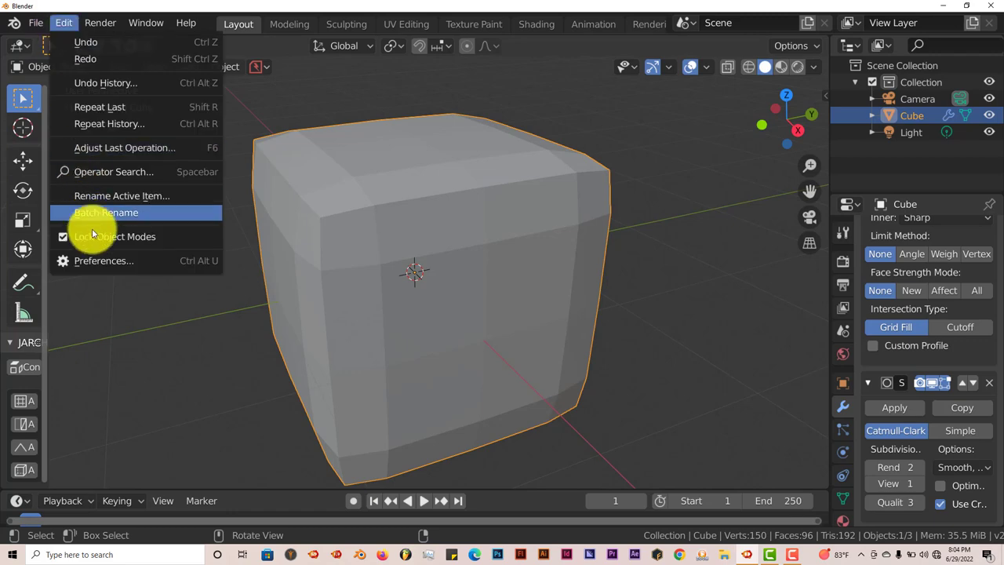
click(101, 259)
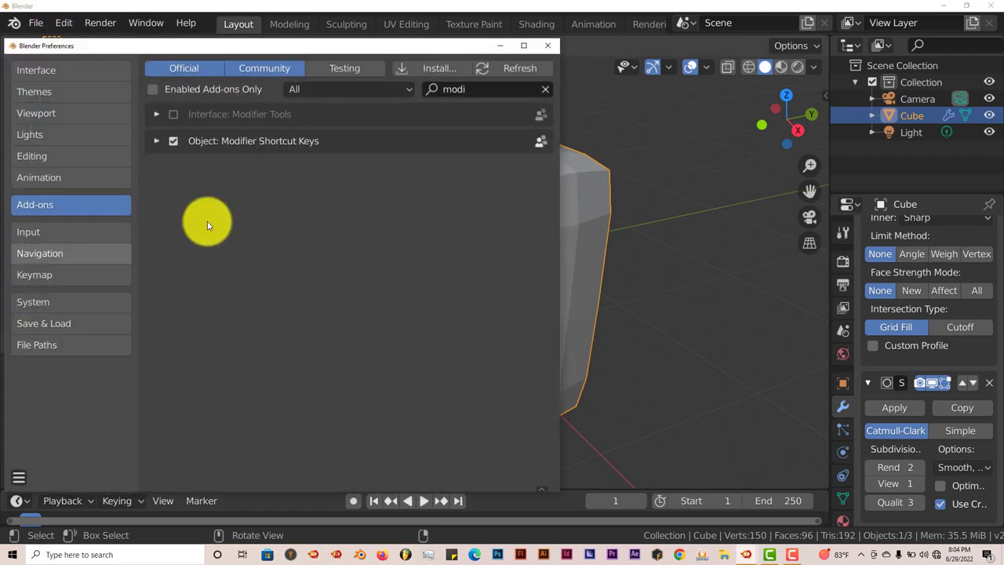
click(480, 89)
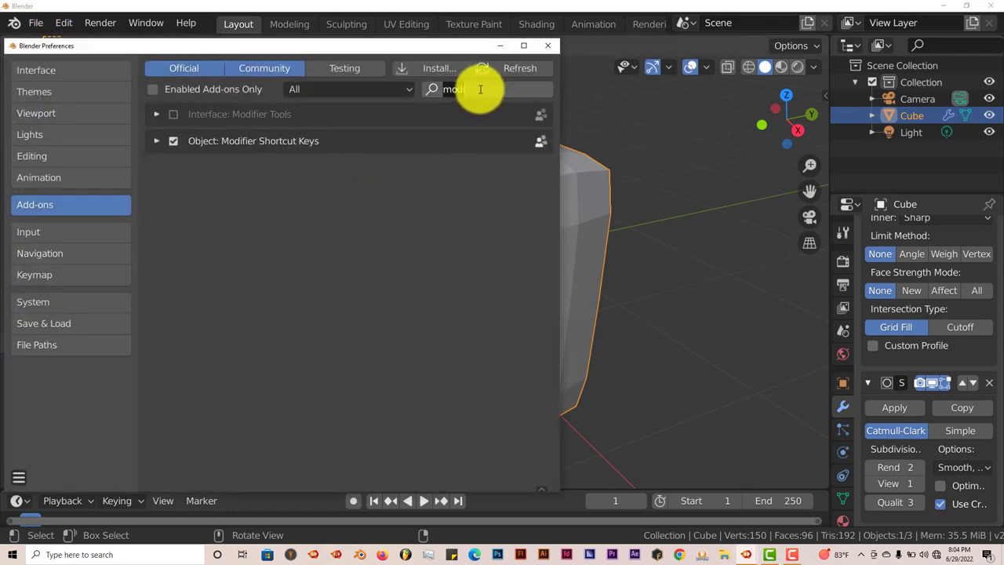
click(480, 89)
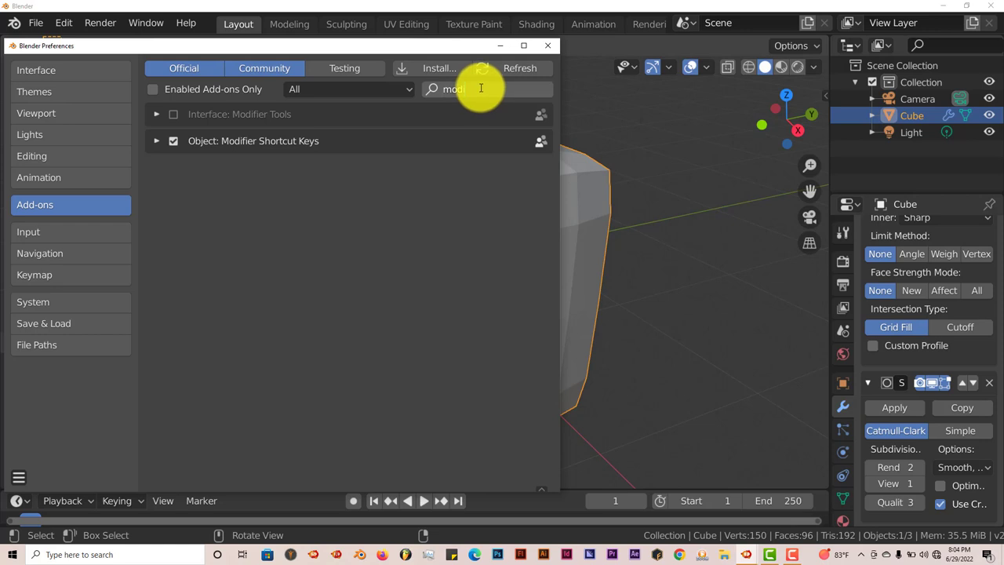
text(fier)
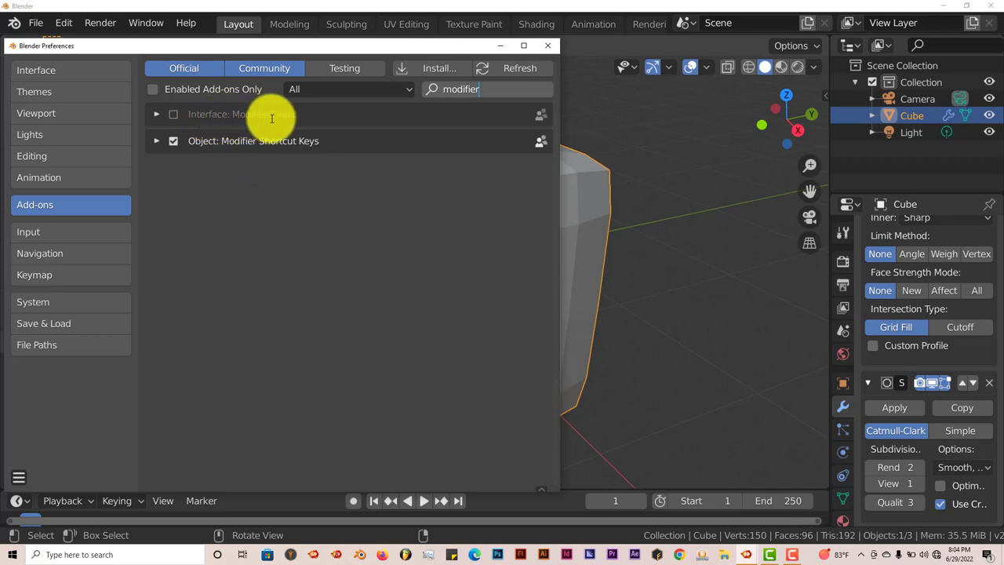
key(Return)
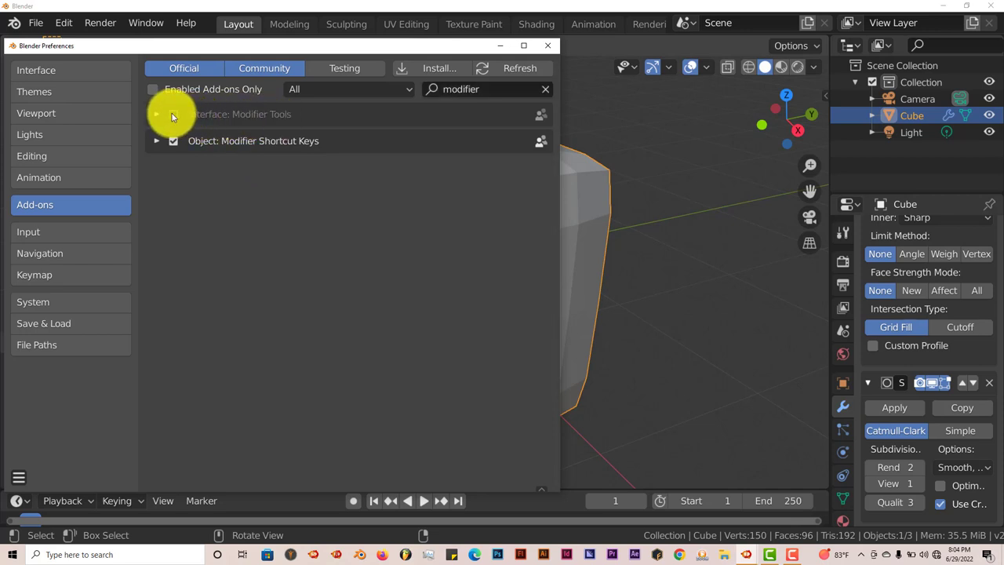
click(174, 115)
Close Preferences and widen the Properties panel so the Modifier Tools bulk commands are readable
click(546, 46)
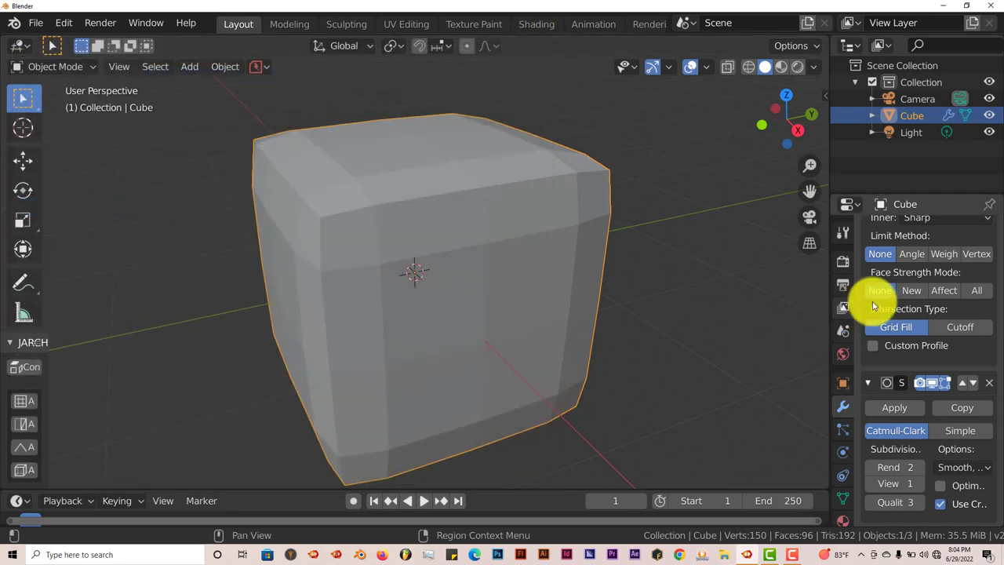
scroll(898, 301, up, 10)
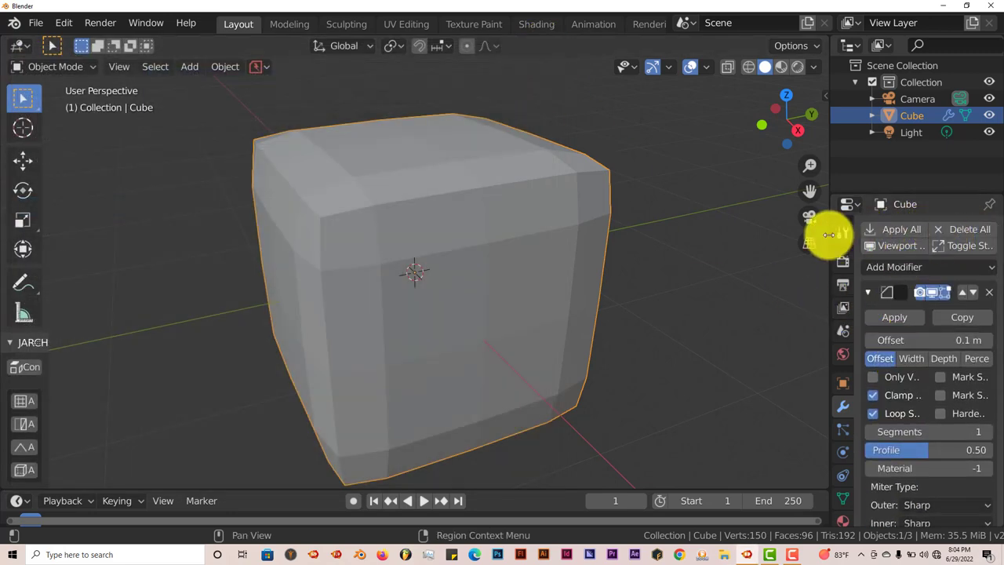
drag(829, 234, 759, 239)
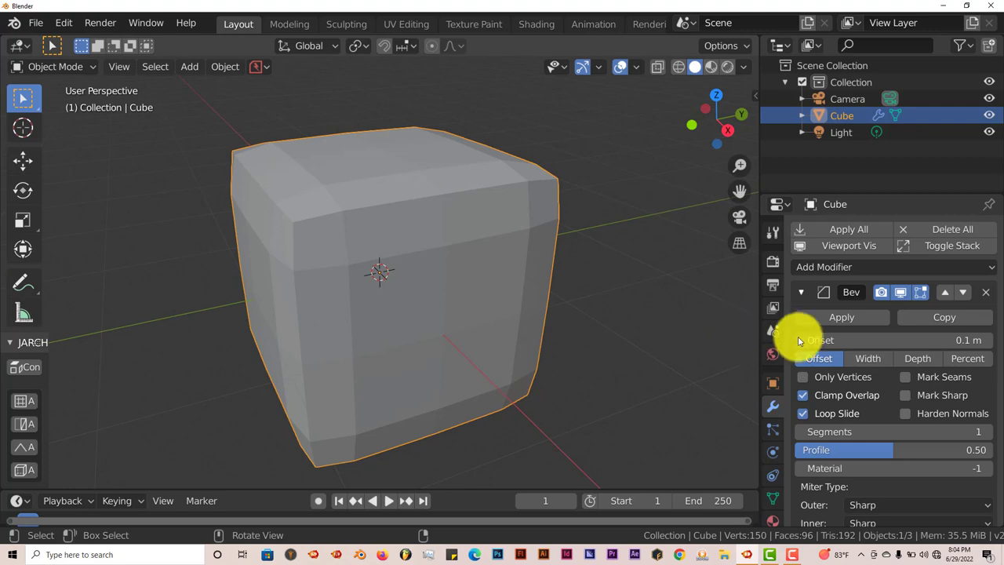
scroll(849, 349, down, 5)
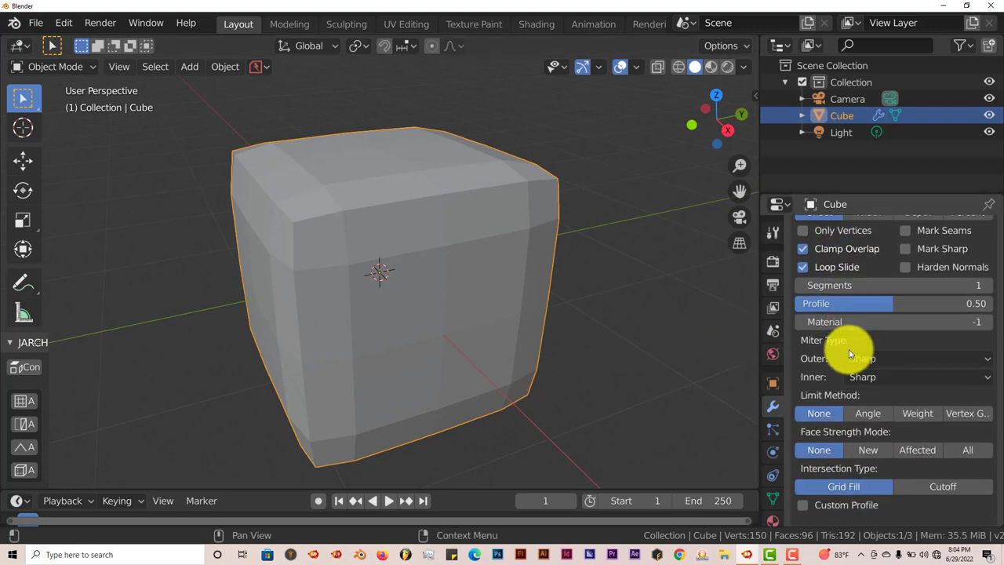
scroll(849, 349, up, 5)
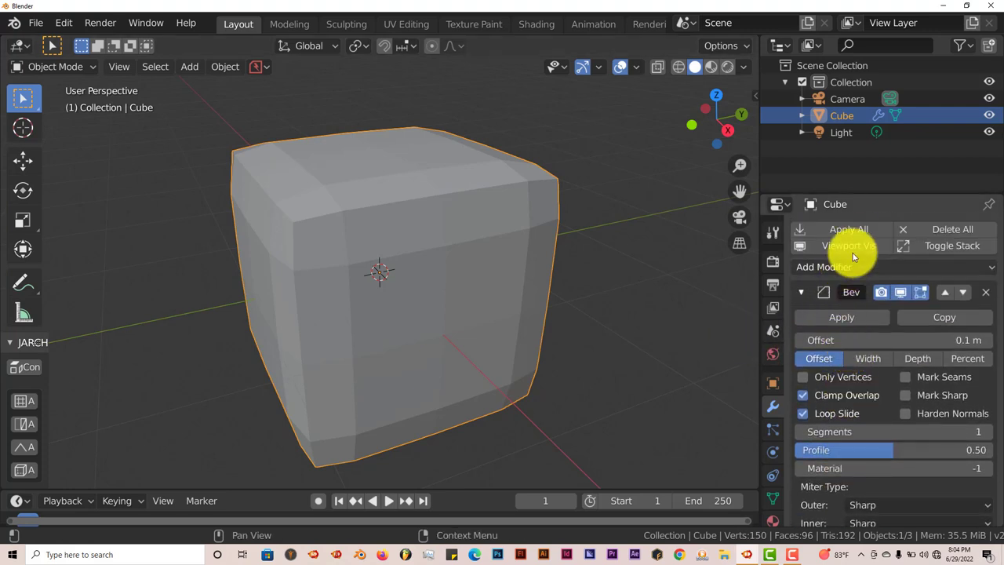
click(848, 229)
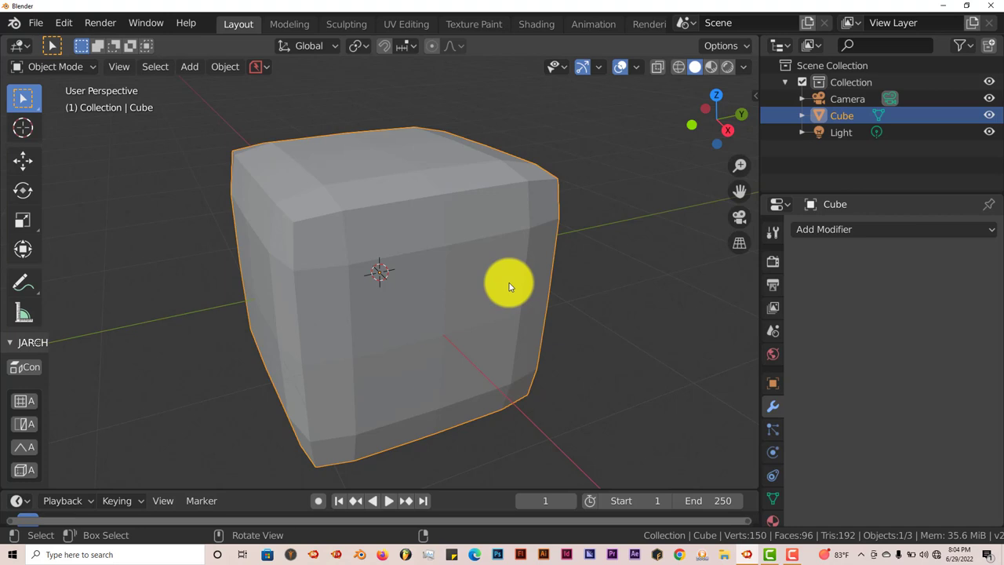
key(ctrl+z)
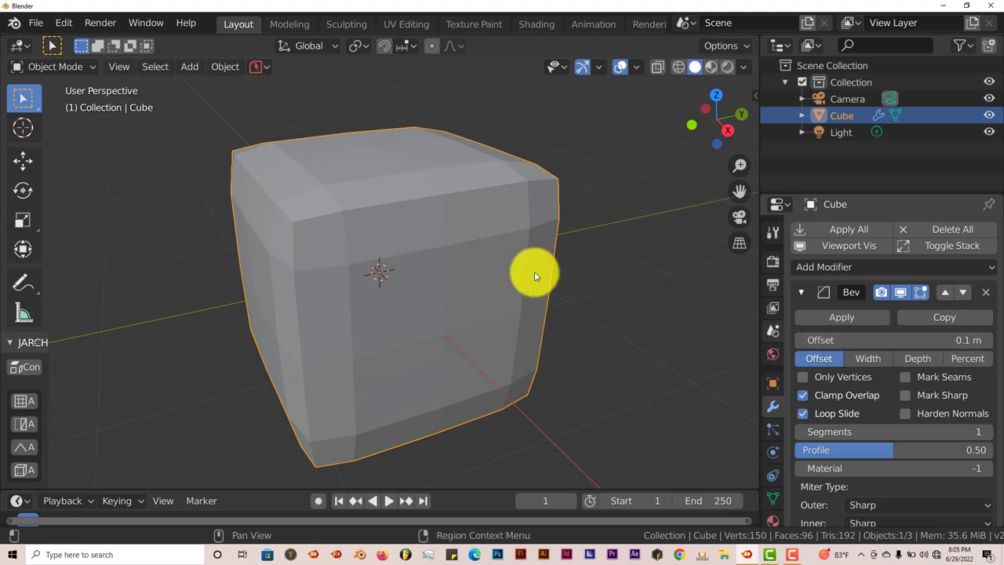
click(972, 229)
click(973, 226)
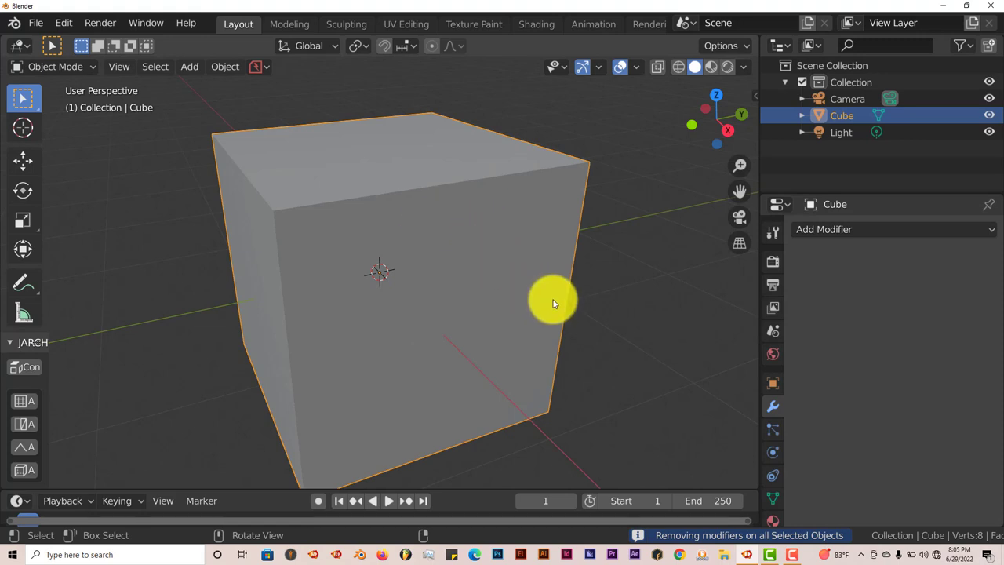
key(ctrl+z)
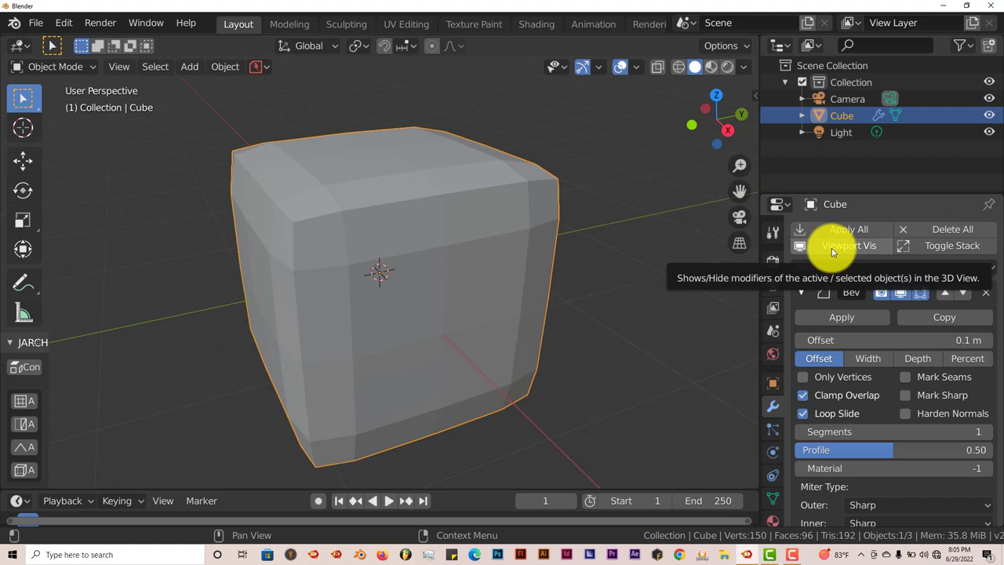
middle_drag(594, 347, 580, 365)
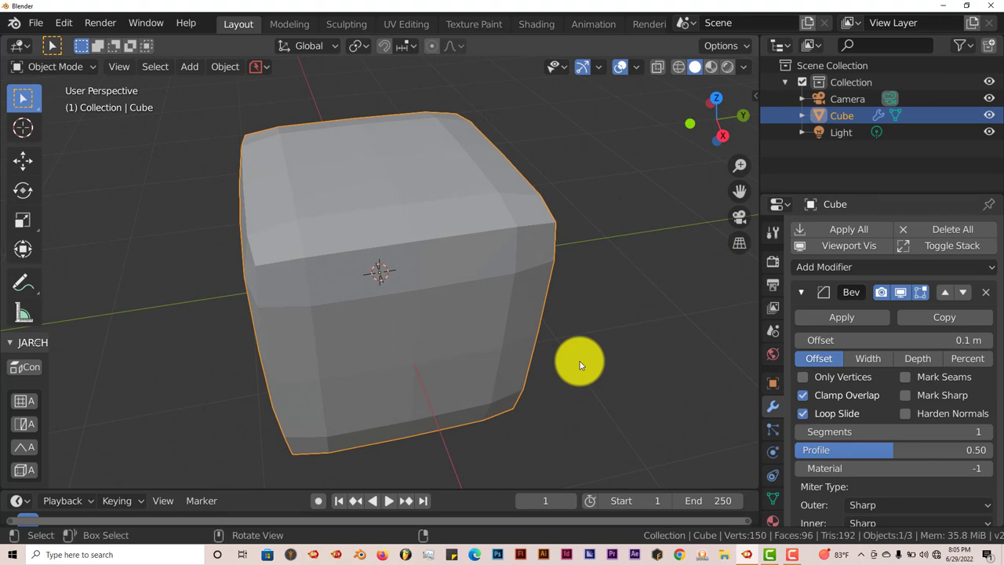
click(833, 247)
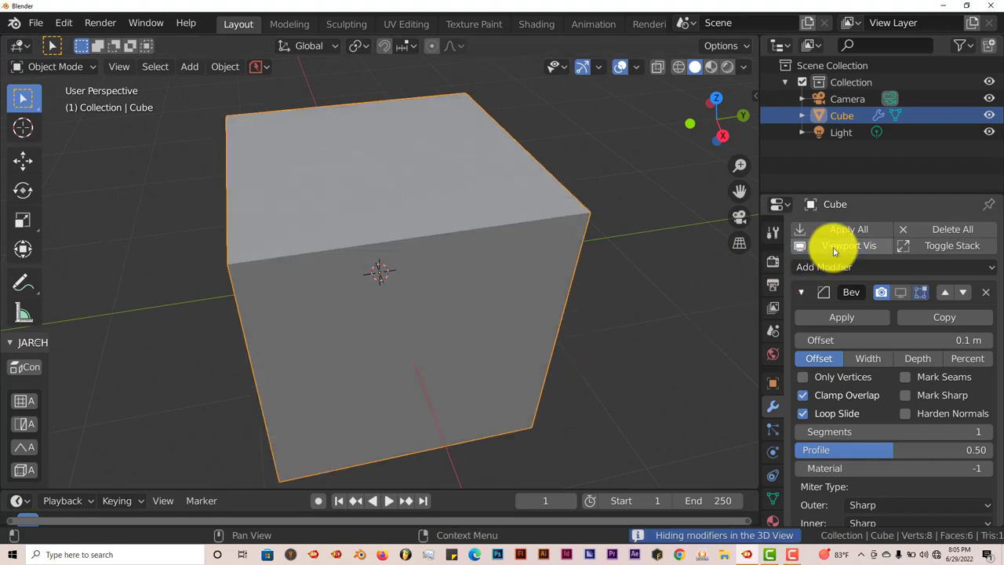
middle_drag(617, 305, 487, 286)
click(840, 250)
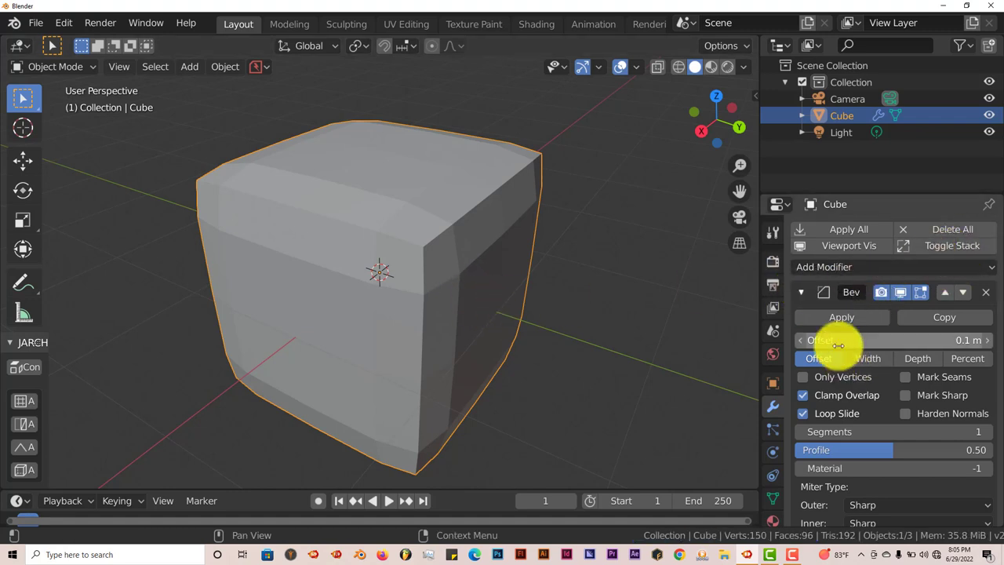
Use Toggle Stack to collapse the Bevel, Subdivision Surface and Edge Split panels
scroll(833, 347, down, 4)
scroll(839, 384, down, 4)
scroll(840, 388, up, 8)
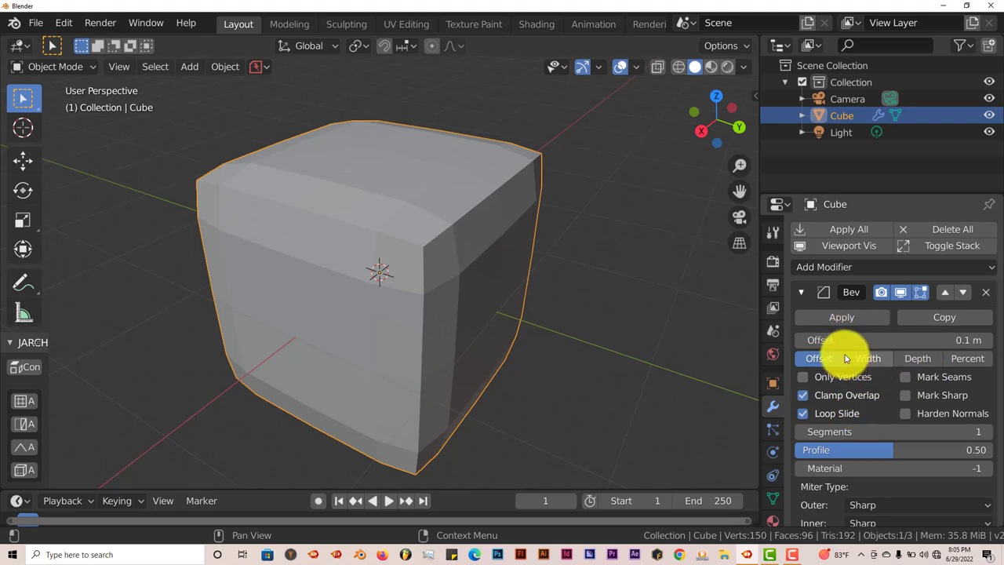
click(947, 248)
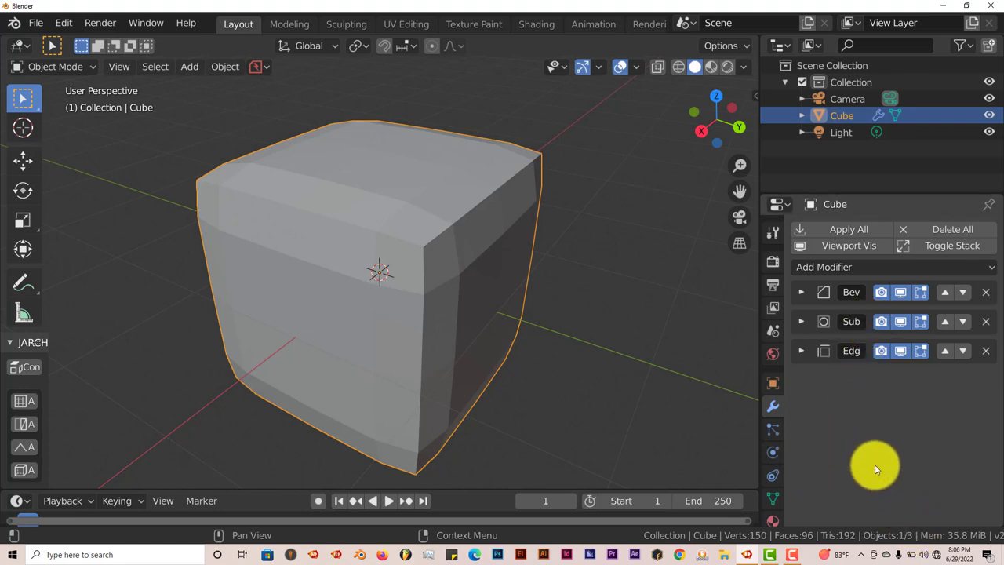
Orbit the viewport slightly around the cube
middle_drag(459, 380, 457, 392)
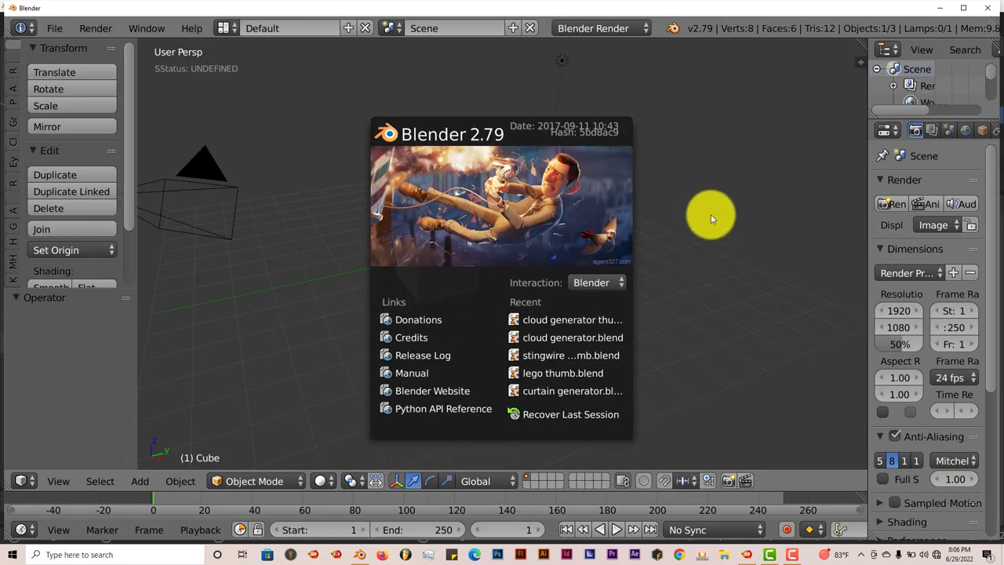
Dismiss the 2.79 splash, widen the Properties editor, and add a Bevel modifier to the cube
click(713, 212)
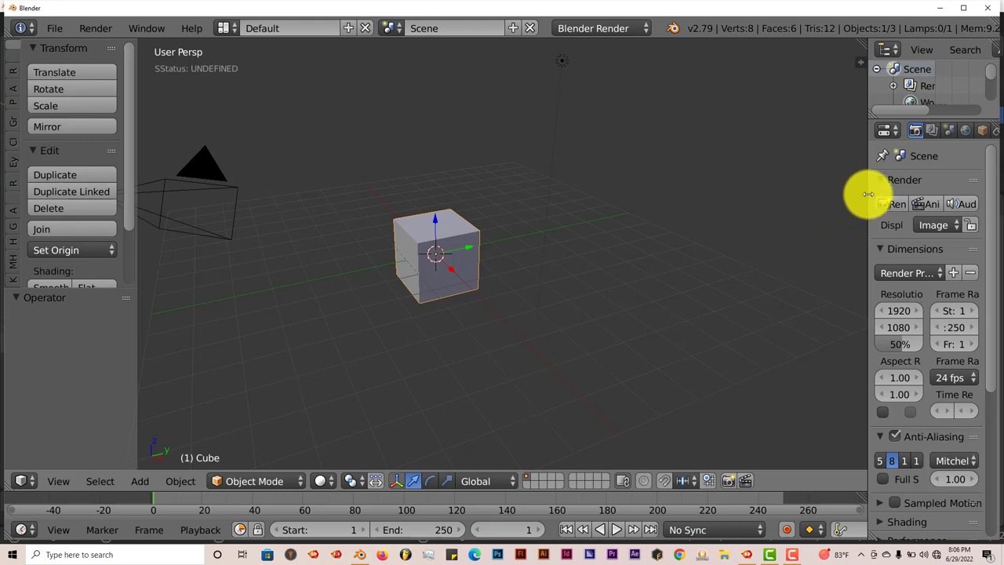
drag(868, 192, 777, 184)
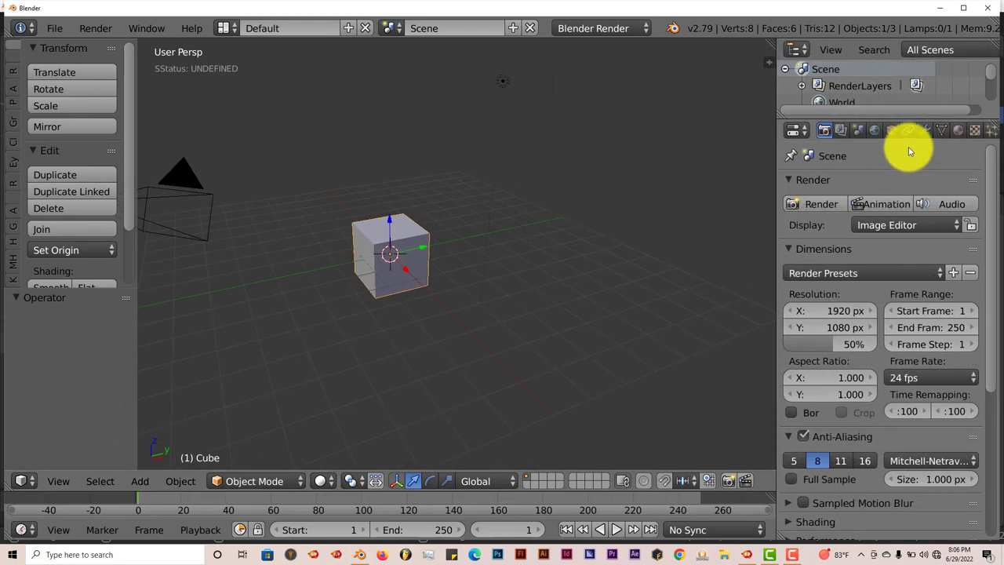
click(925, 131)
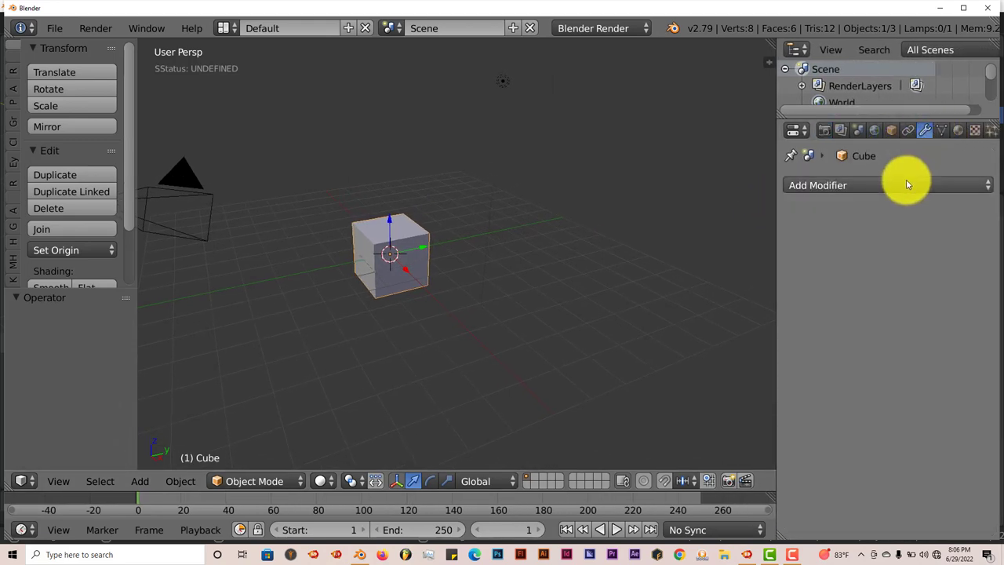
click(907, 184)
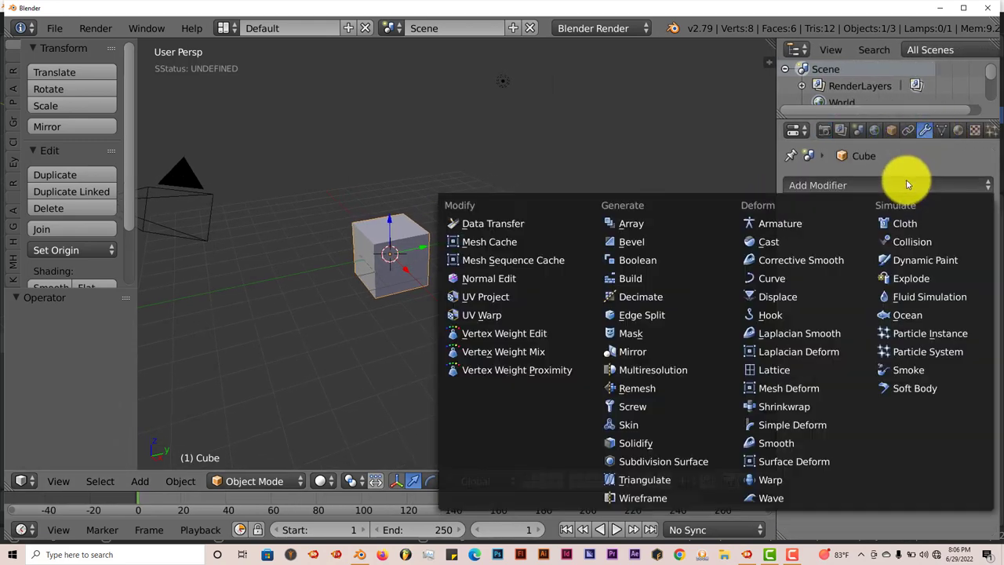
click(647, 241)
Add Edge Split and Wireframe modifiers after the Bevel
scroll(515, 285, up, 5)
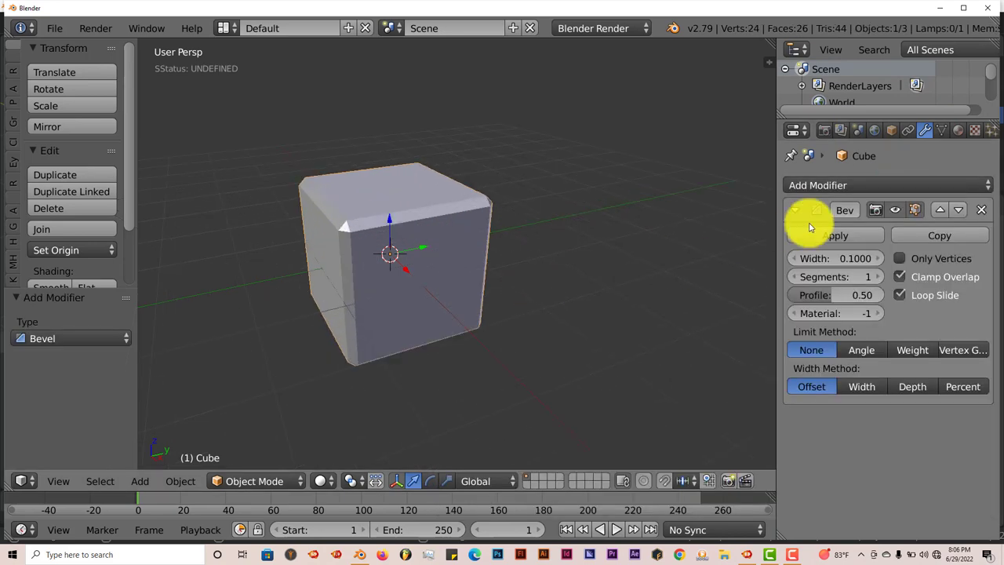
click(823, 185)
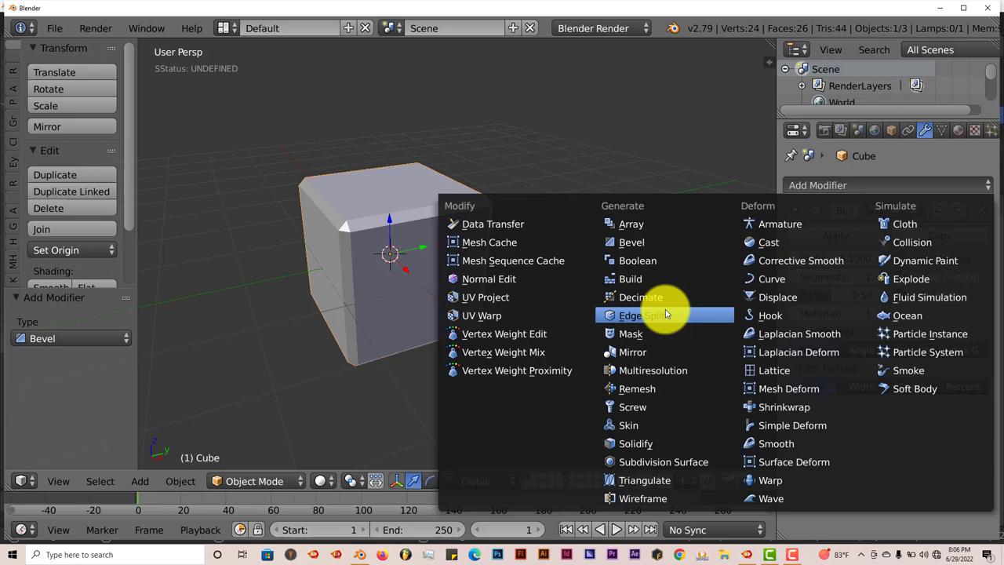
click(665, 316)
click(829, 188)
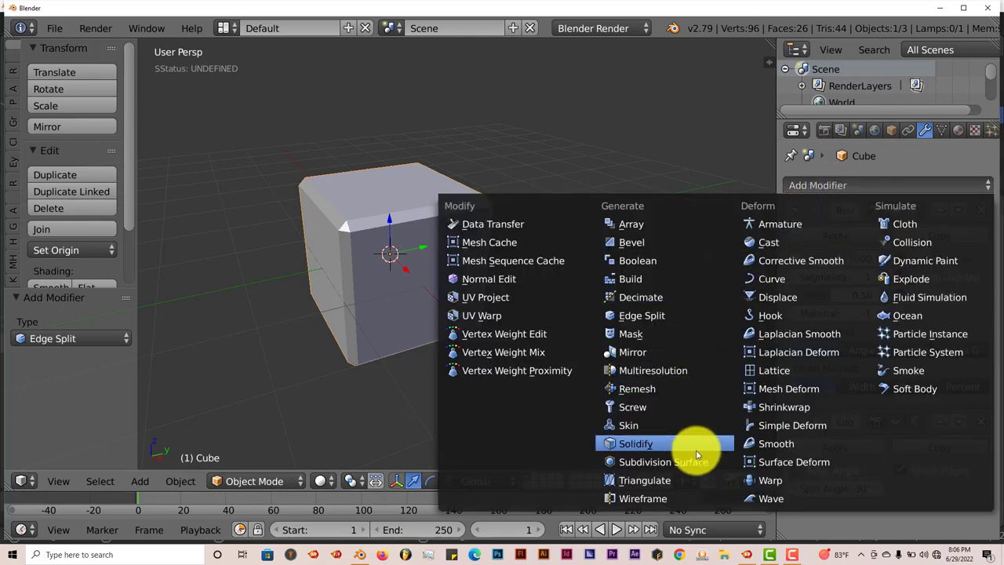
click(672, 498)
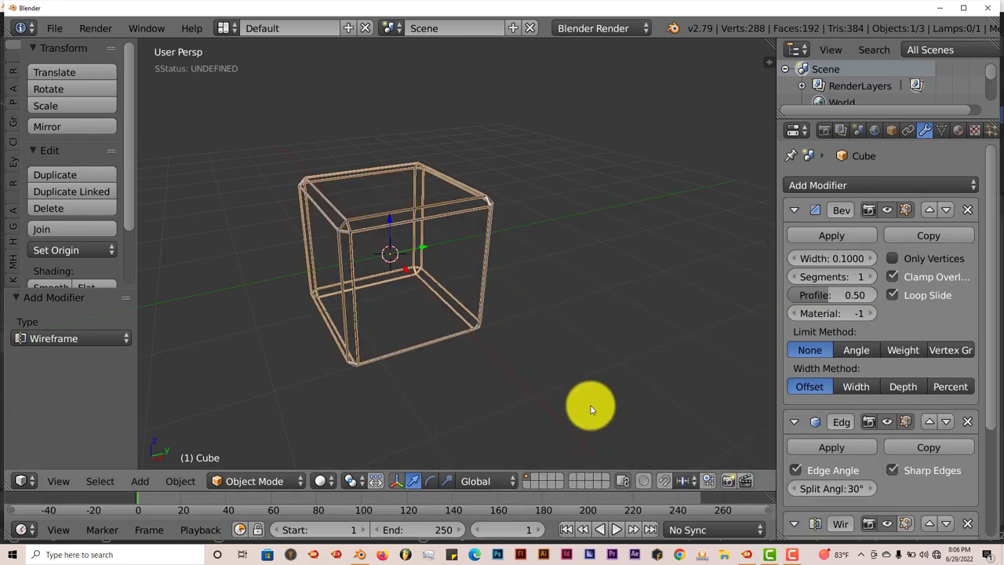
scroll(590, 406, up, 4)
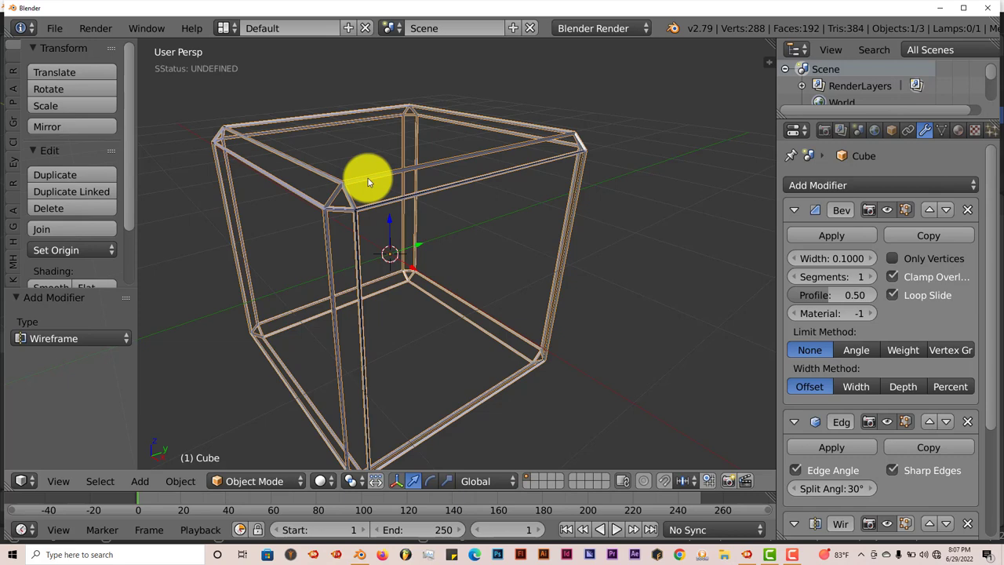
Search the User Preferences add-ons for 'modi', enable 3D View: Modifier Tools, and close the window
click(55, 28)
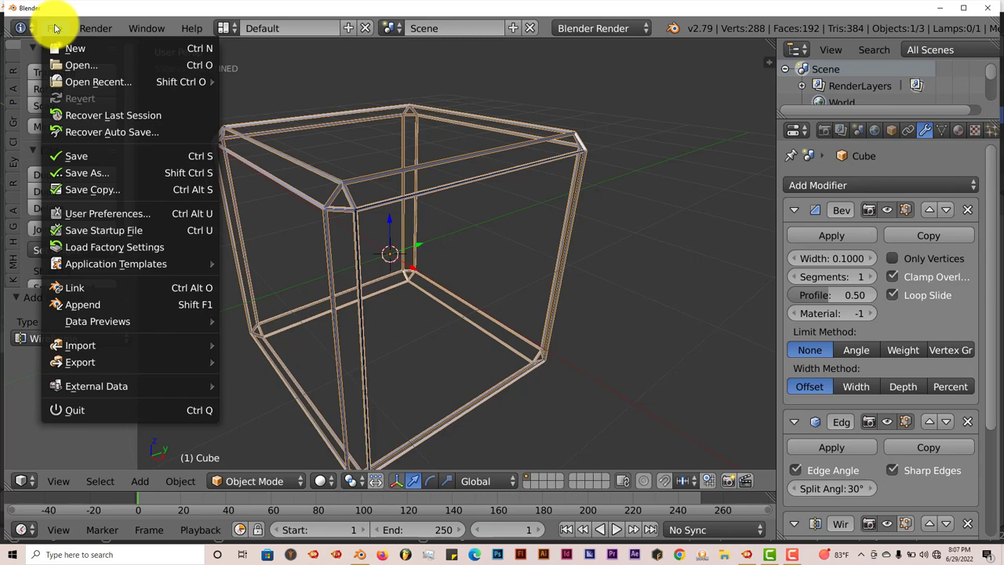
click(116, 213)
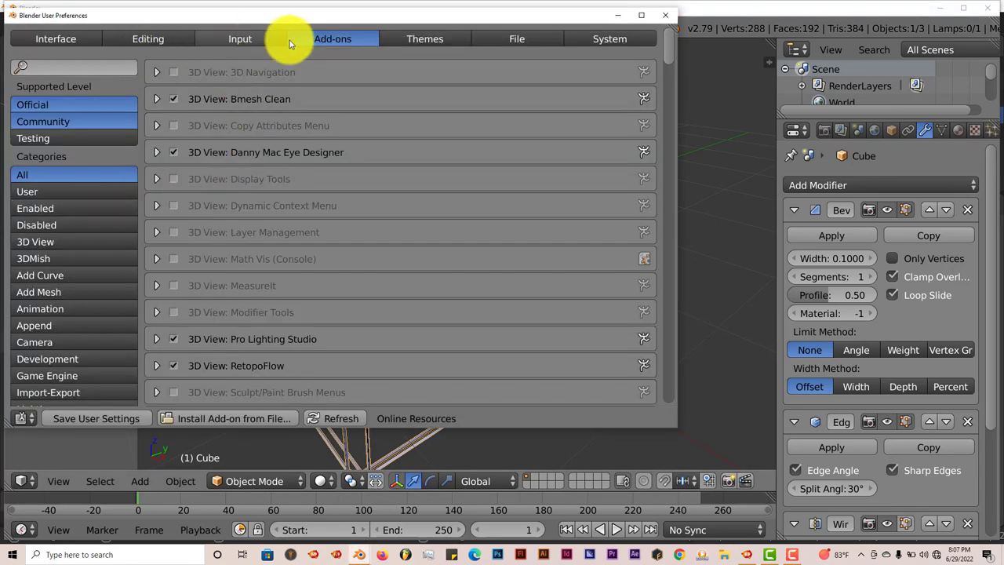
click(81, 64)
text(mo)
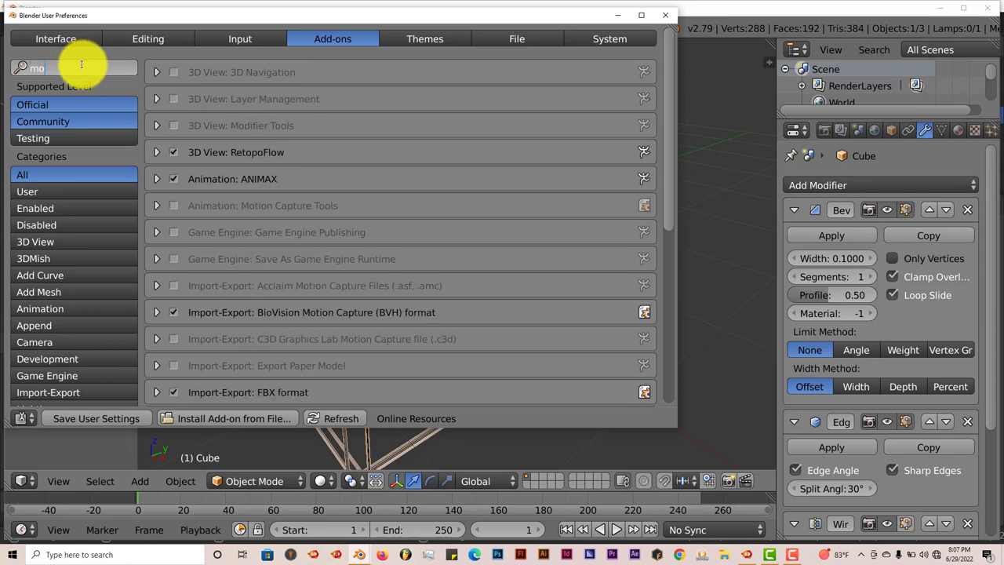
text(di)
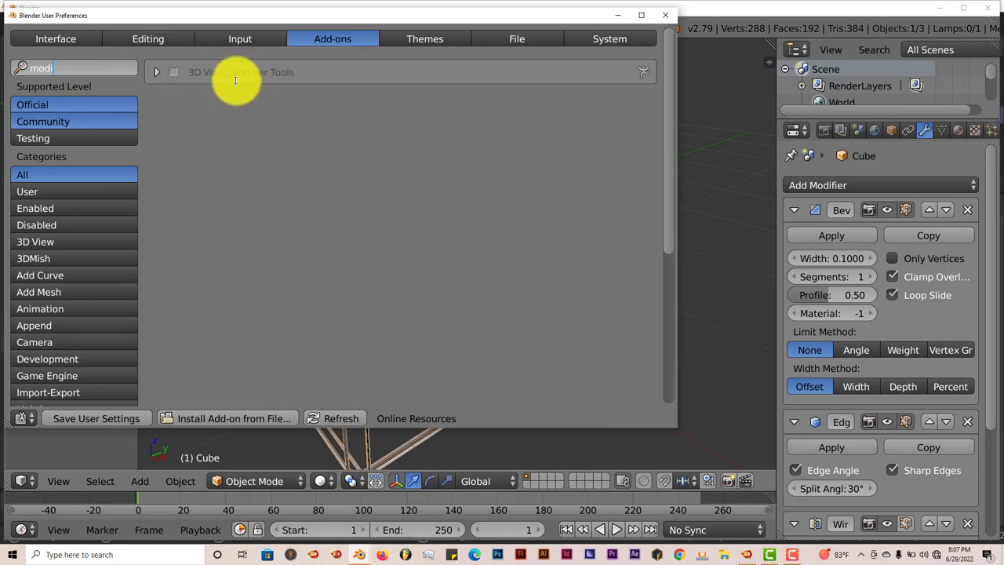
click(174, 73)
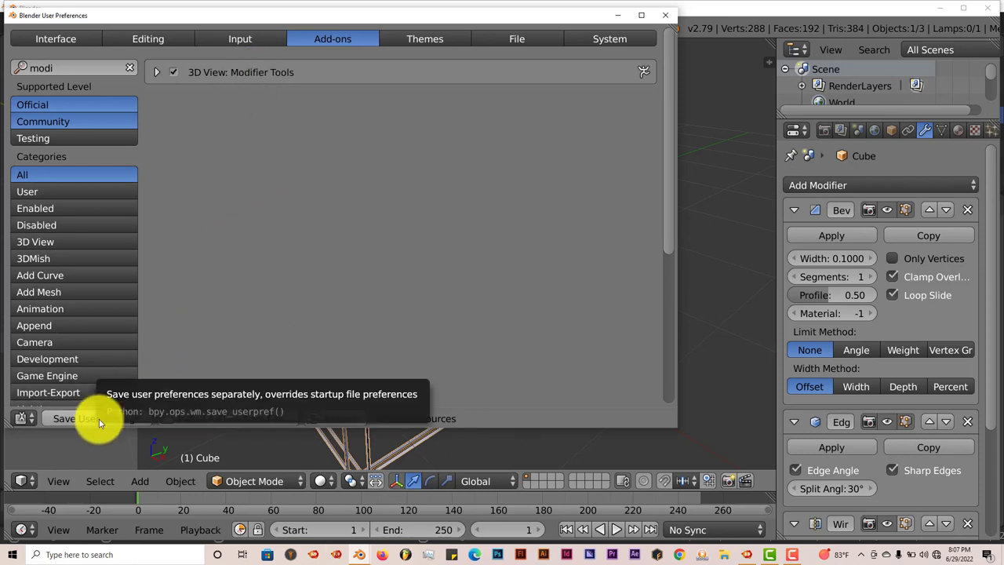
click(666, 16)
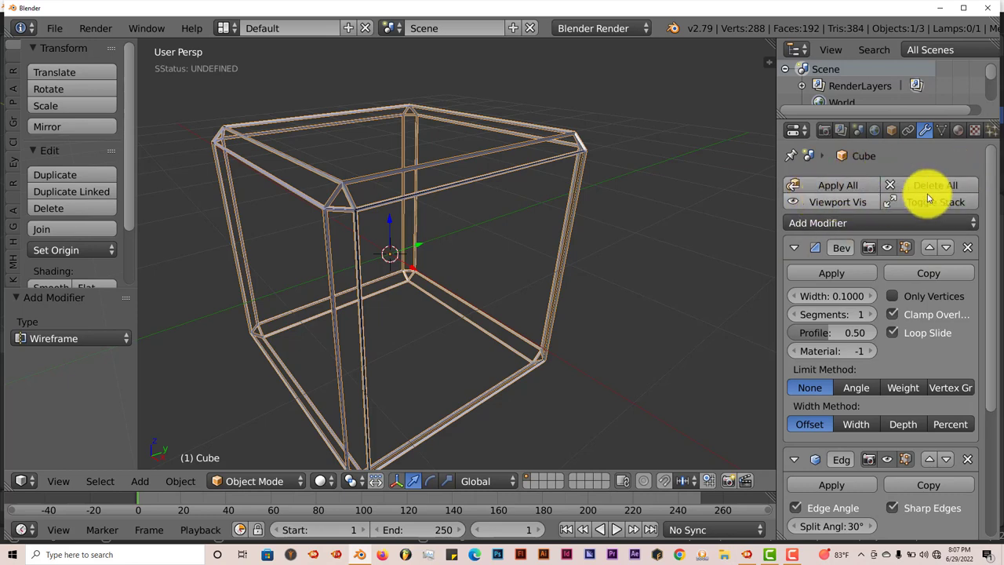
scroll(442, 320, up, 5)
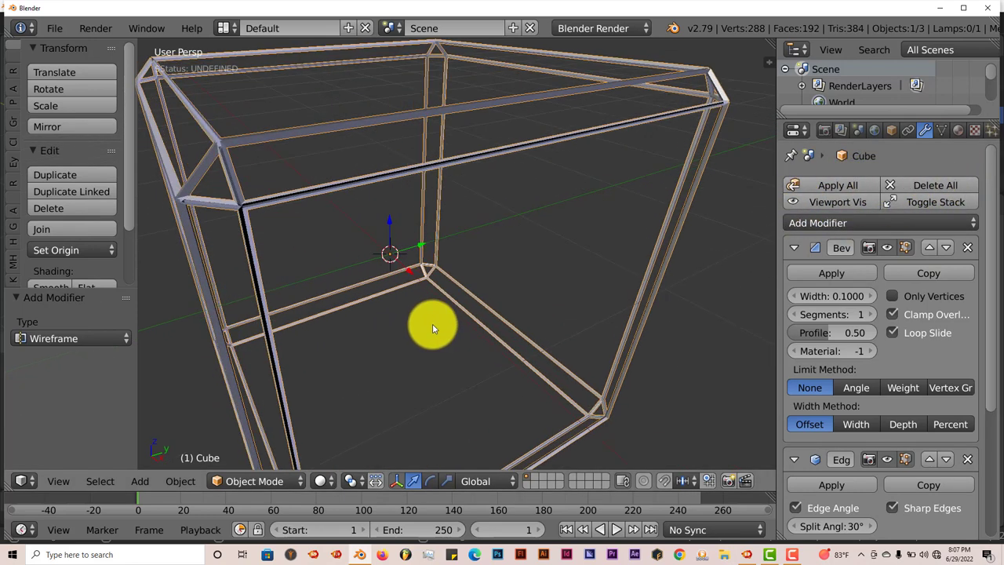